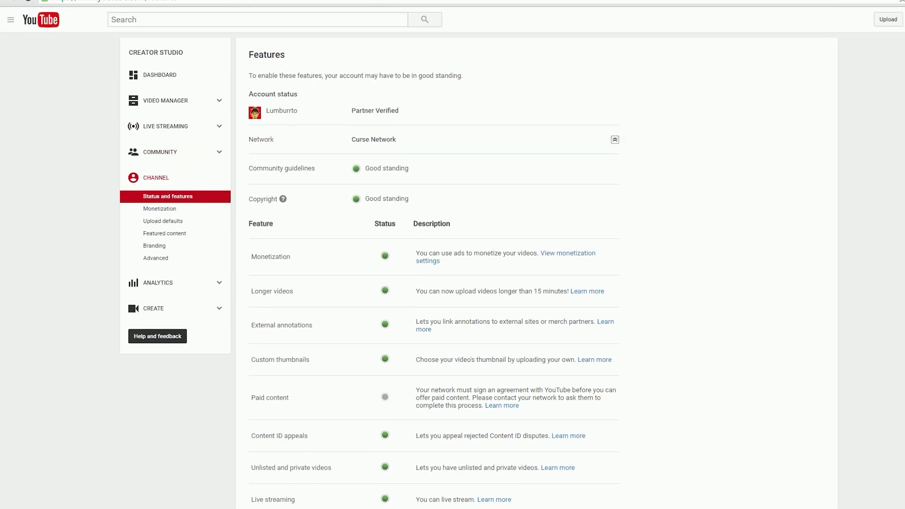
- Scroll down the channel status and features page to reach Live Streaming
scroll(453, 254, "down", 3)
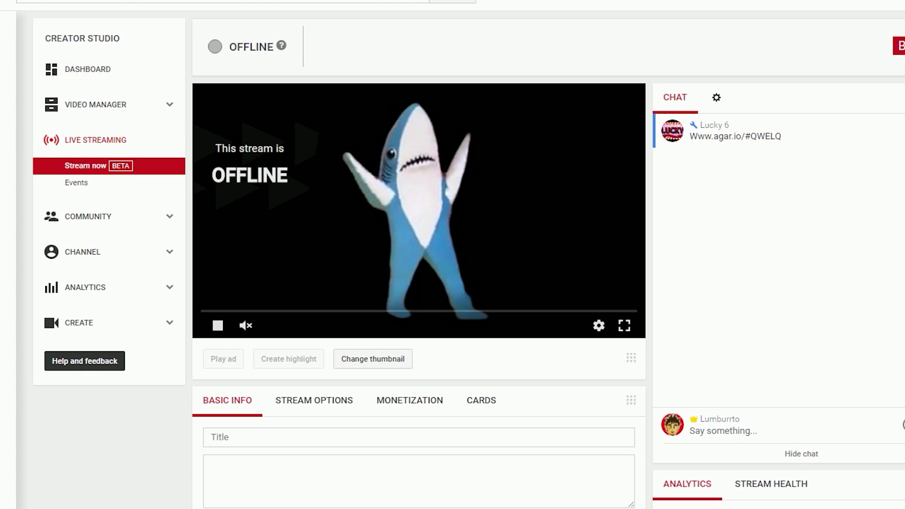
scroll(453, 260, "down", 2)
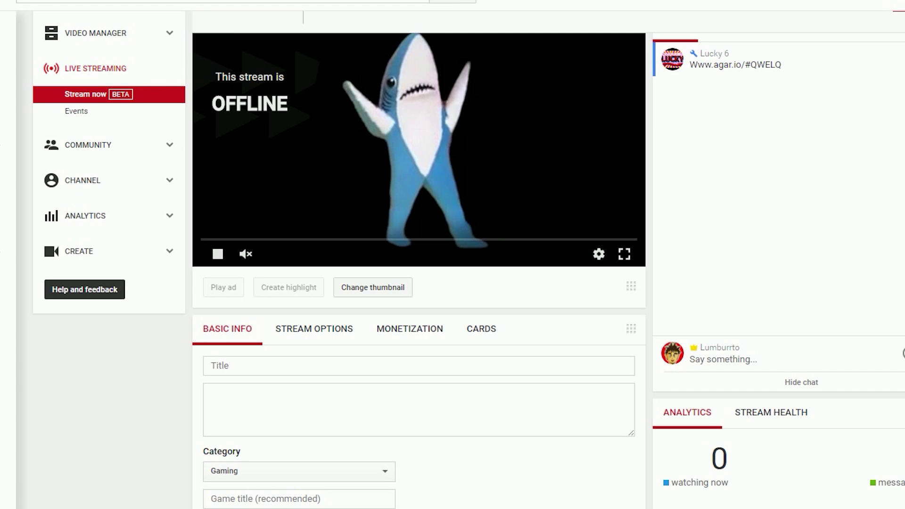
scroll(453, 260, "up", 1)
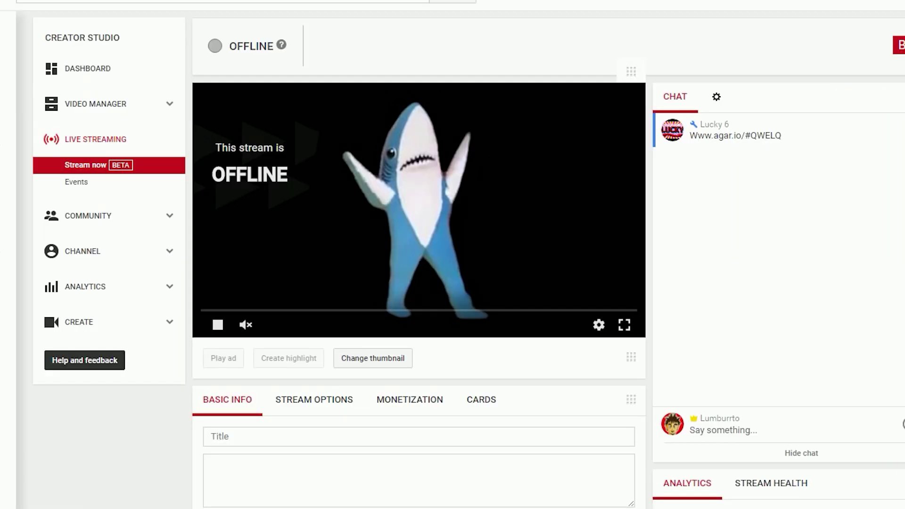
scroll(452, 255, "down", 3)
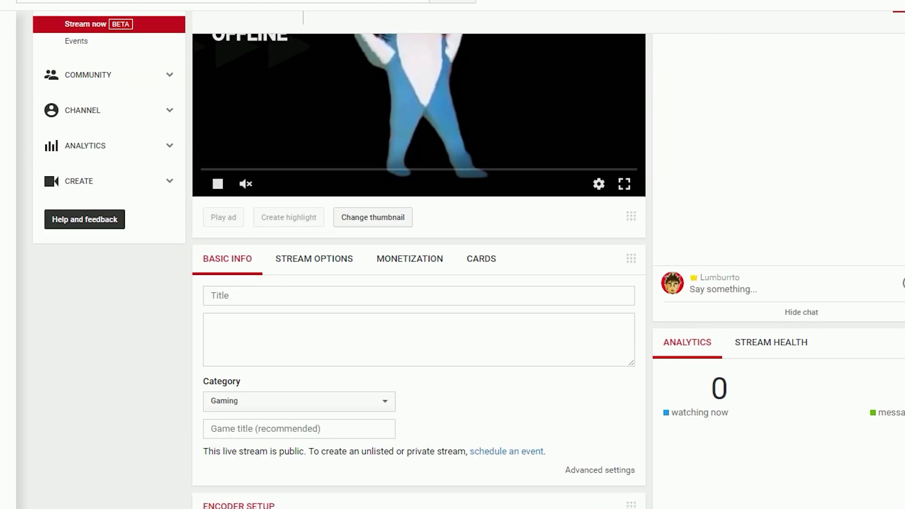
- Enter the stream title 'Sharky Dancre' and description 'Sharky awesome dance'
left_click(217, 296)
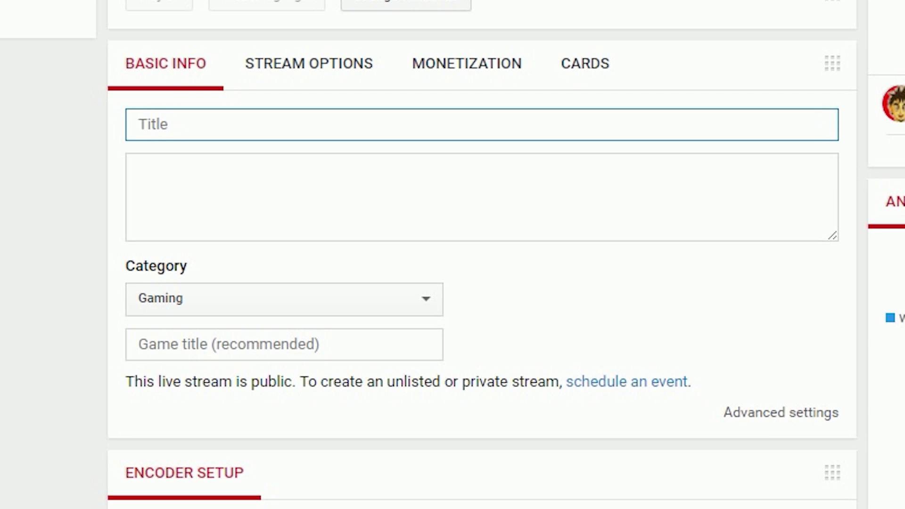
type("Sharky Dancre")
left_click(139, 186)
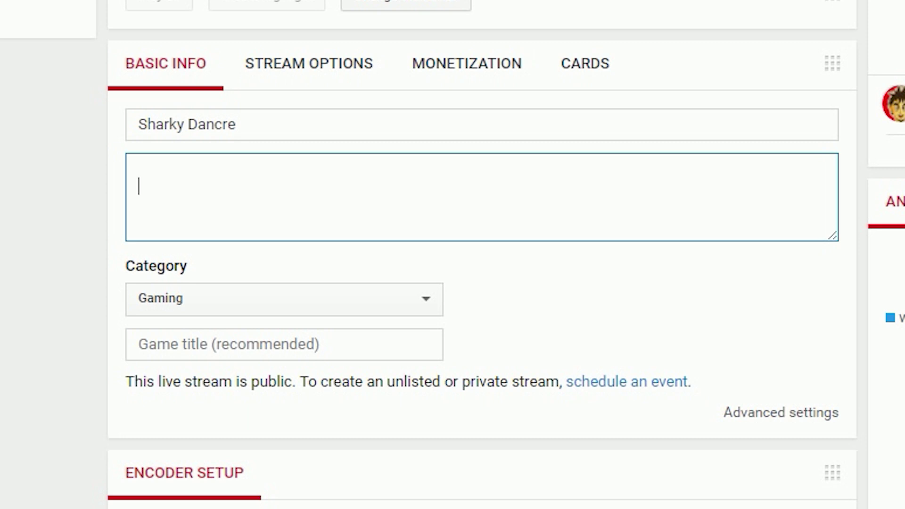
key("BackSpace")
type("Sharky awesom")
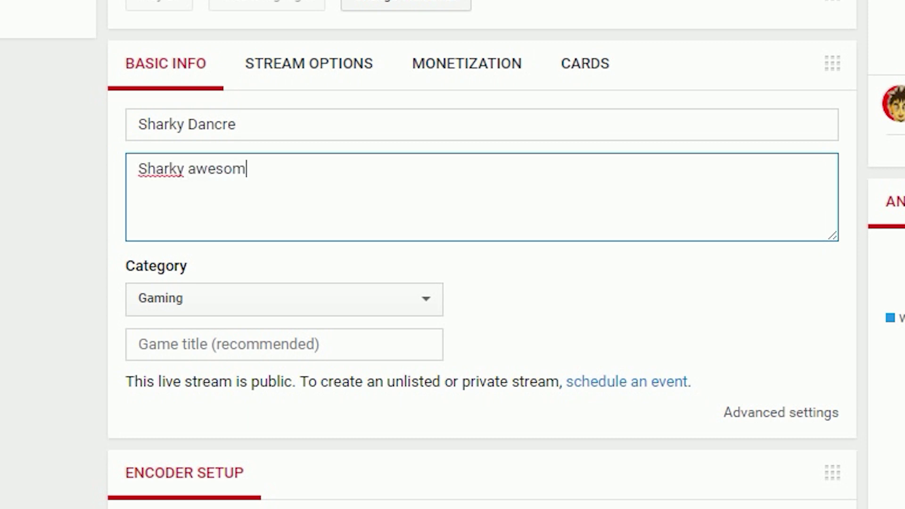
type("e dance")
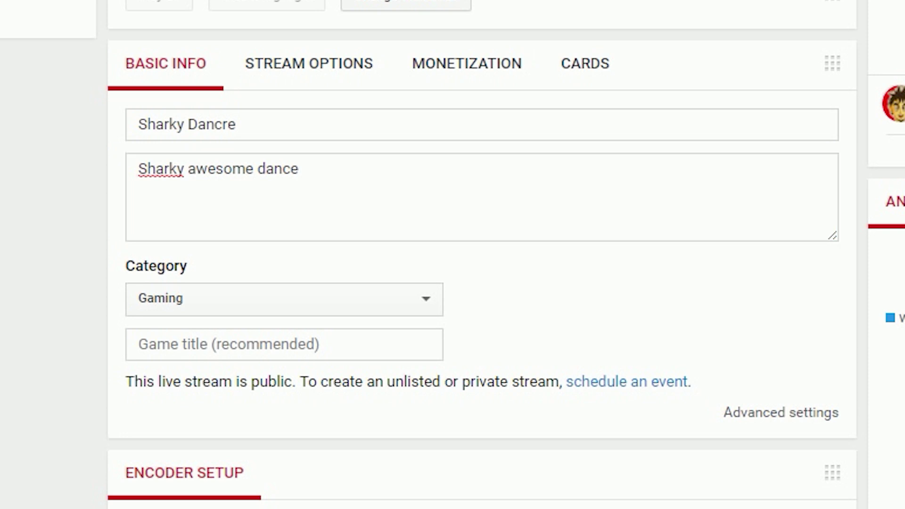
- Keep the category as Gaming and set the game to Agar.io
left_click(284, 300)
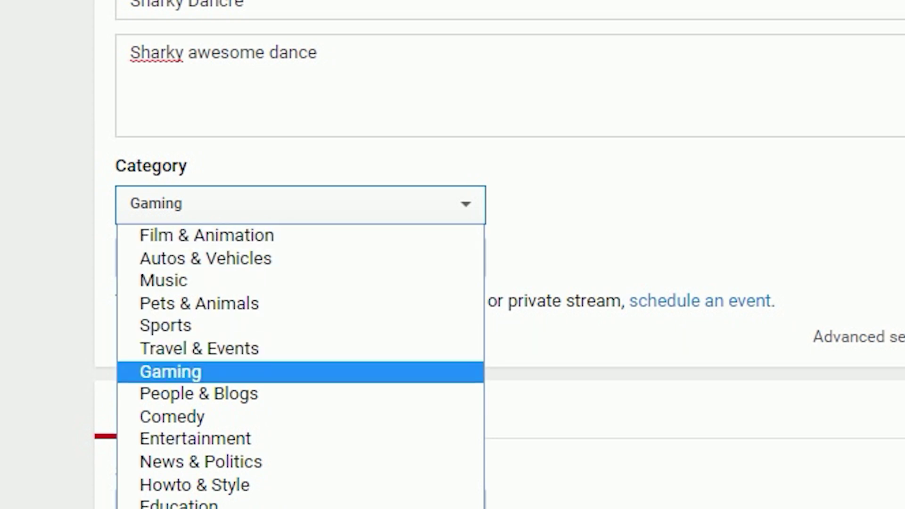
left_click(170, 372)
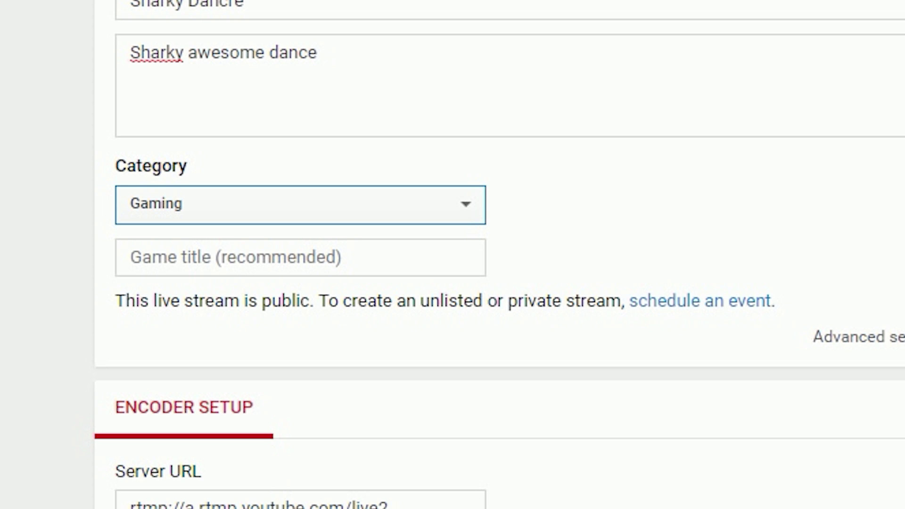
key("alt+Down")
key("Up")
key("Up")
key("Up")
key("Escape")
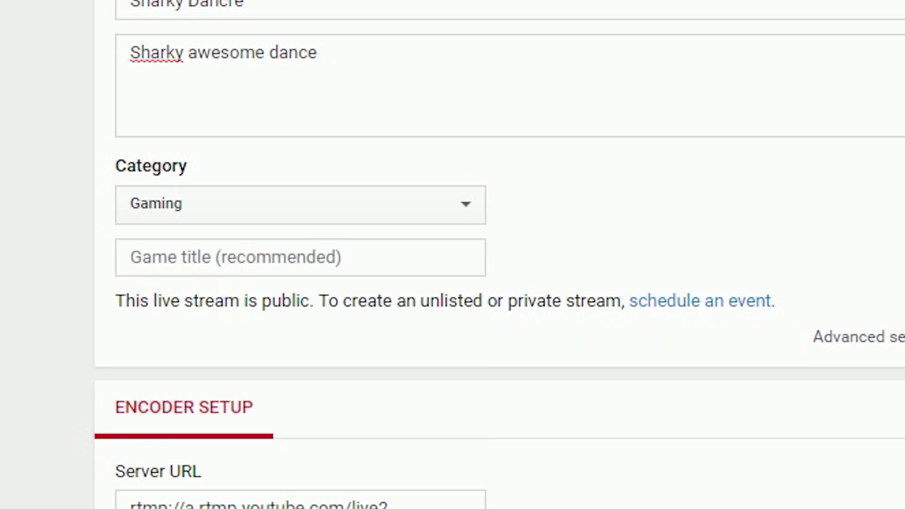
left_click(300, 257)
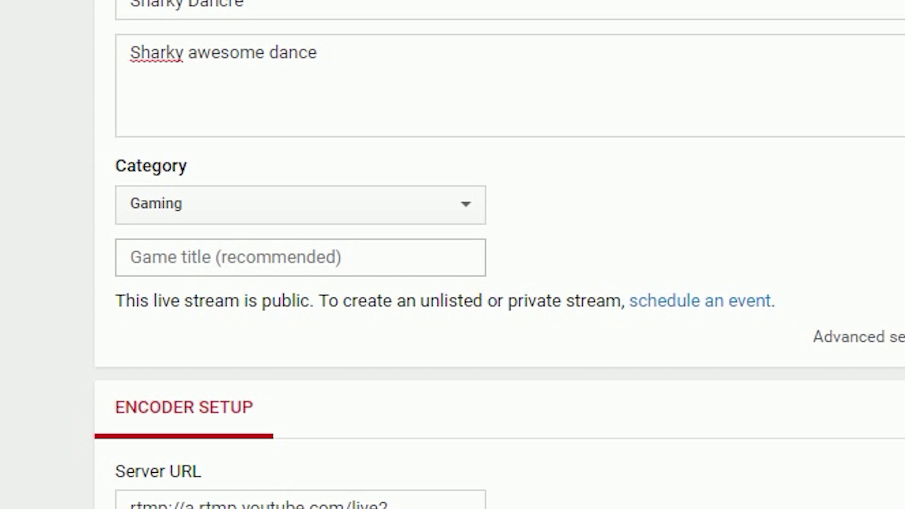
left_click(300, 257)
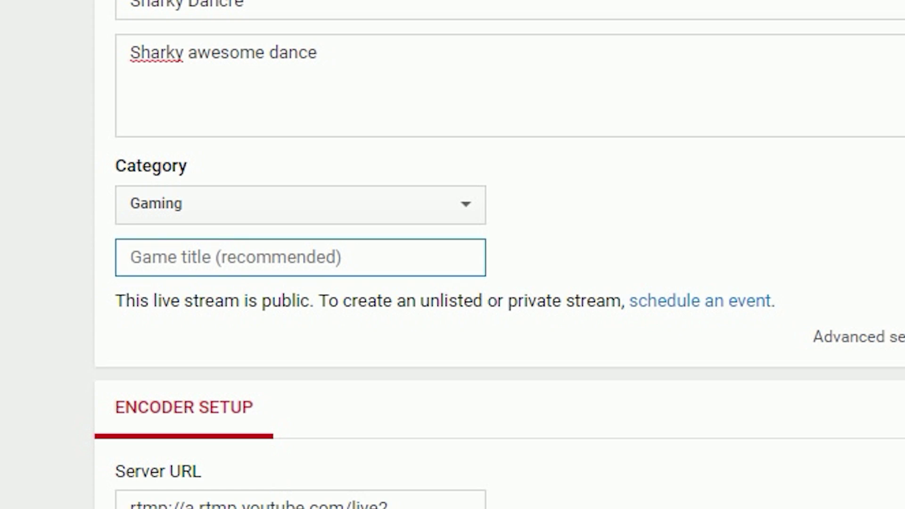
type("Agar")
key("Return")
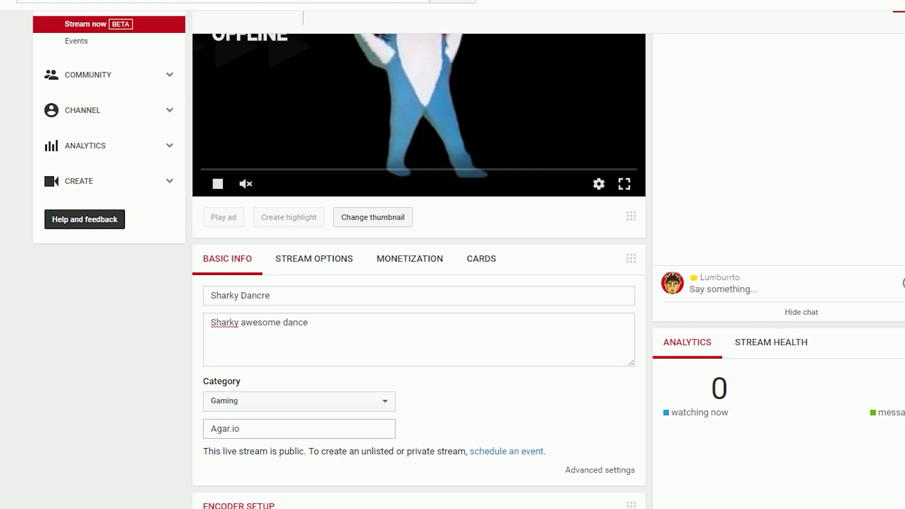
- Scroll down to the Change thumbnail option under the stream player
scroll(419, 255, "down", 3)
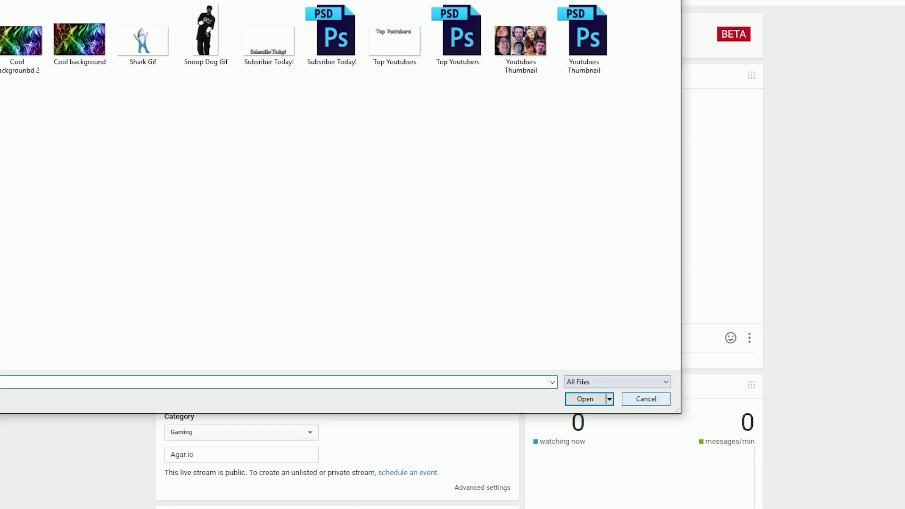
- Confirm the selected Shark Gif file in the Open dialog
key("Return")
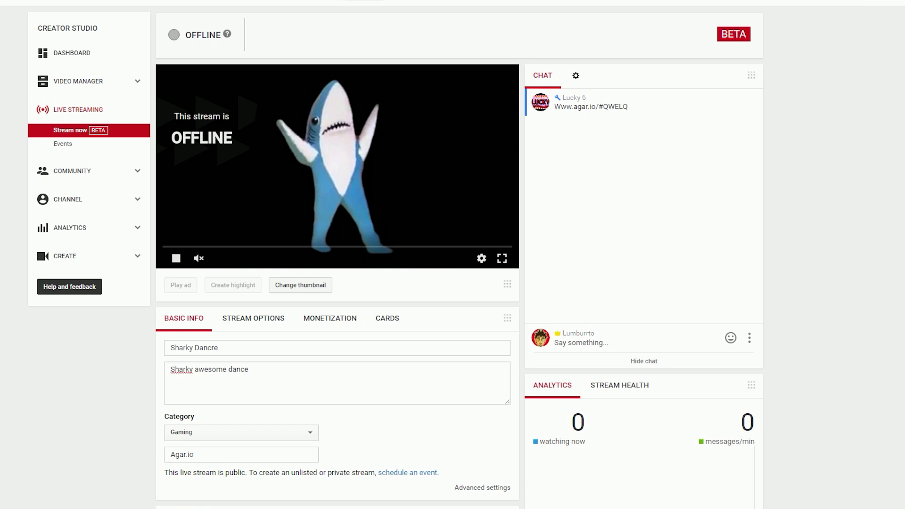
- Show the Monetization tab with 'Monetize with ads' left unchecked
left_click(253, 318)
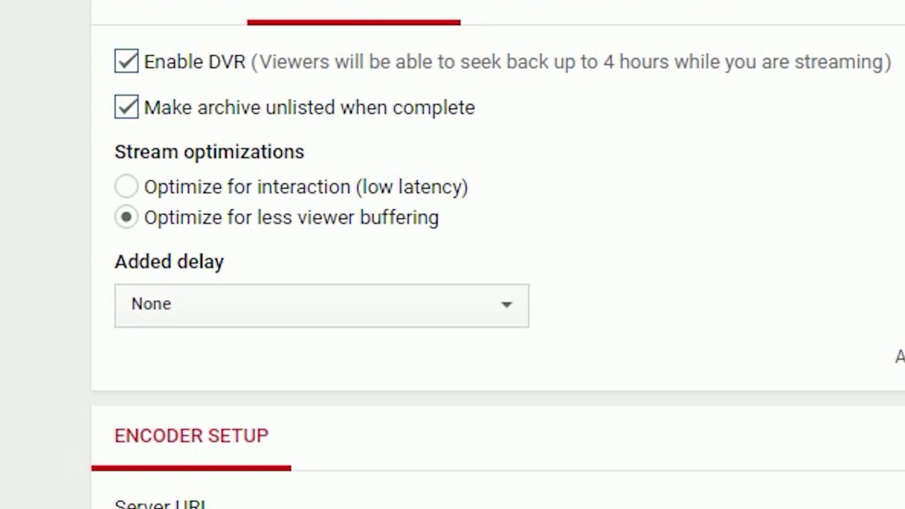
scroll(498, 255, "down", 1)
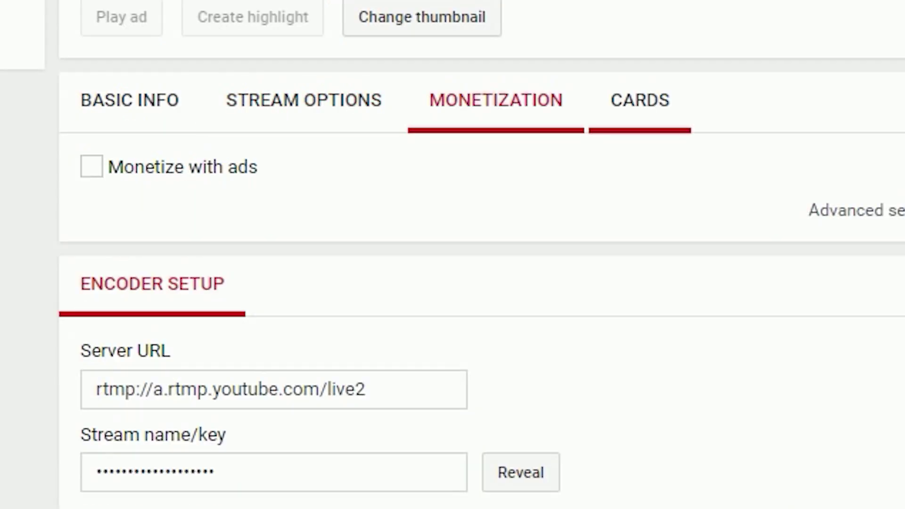
- View the Cards tab, then return to the Basic Info tab
left_click(640, 100)
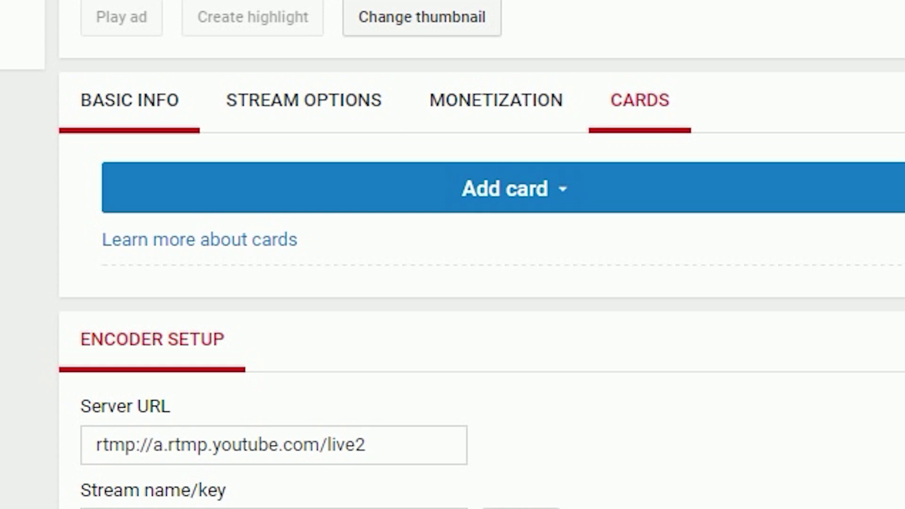
left_click(130, 100)
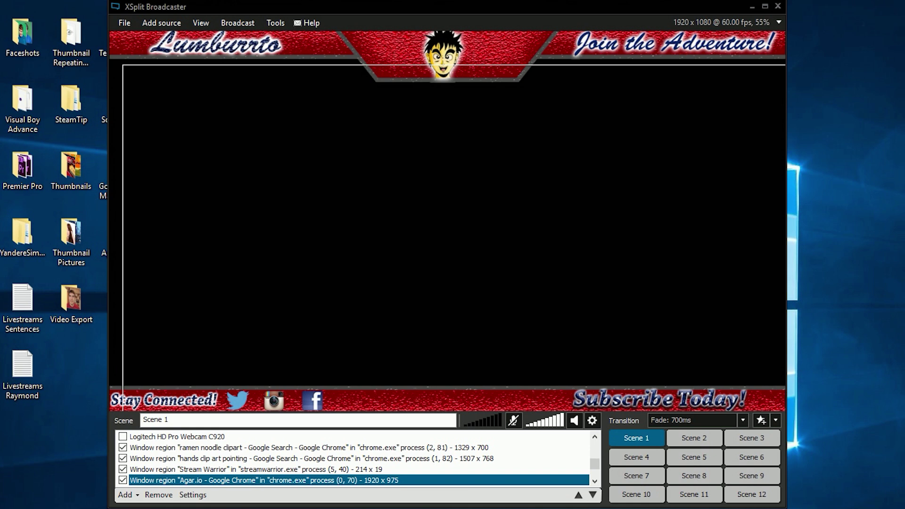
- Switch to the Agar.io Chrome window and back so XSplit's preview shows the game
key("alt+Tab")
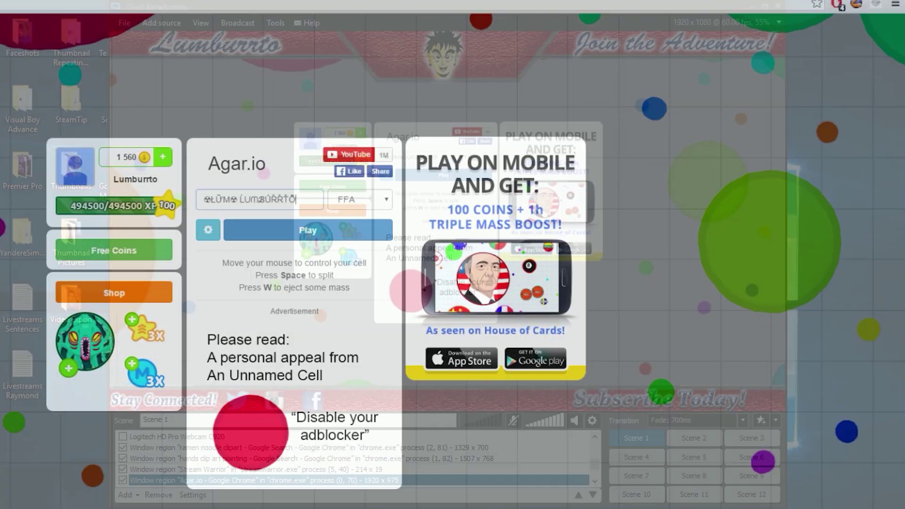
key("alt+Tab")
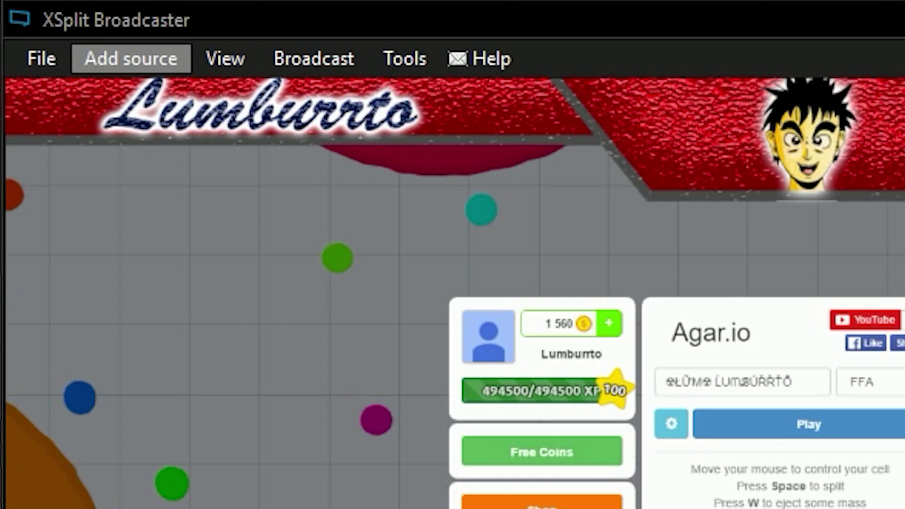
- Add a screen-capture source of the Agar.io Chrome window, then start another screen capture
left_click(131, 59)
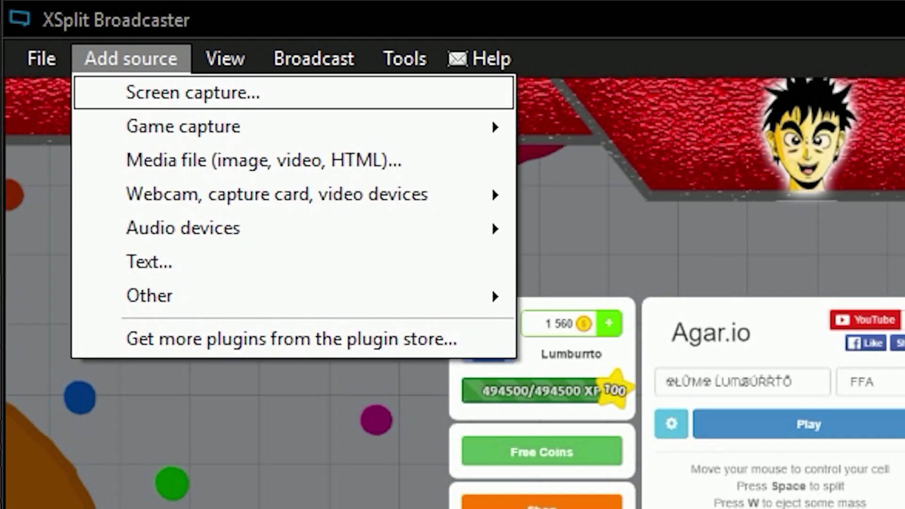
key("Return")
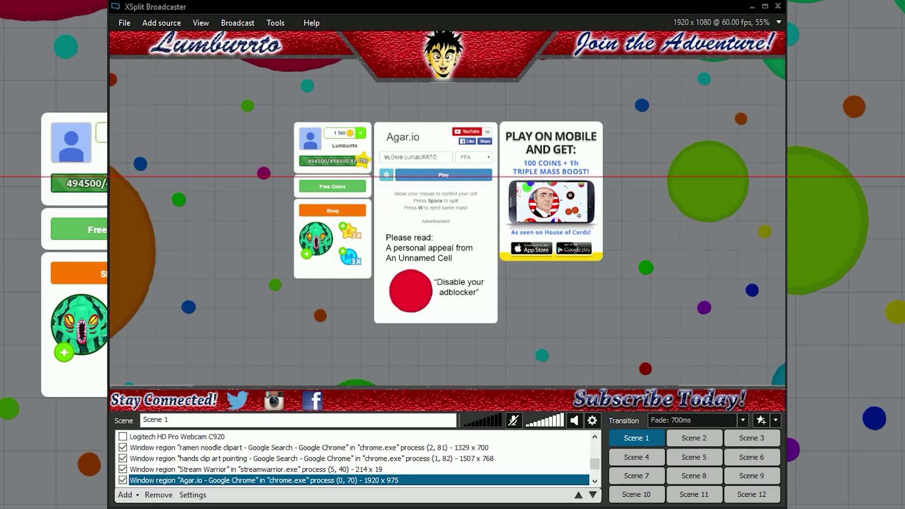
left_click(453, 176)
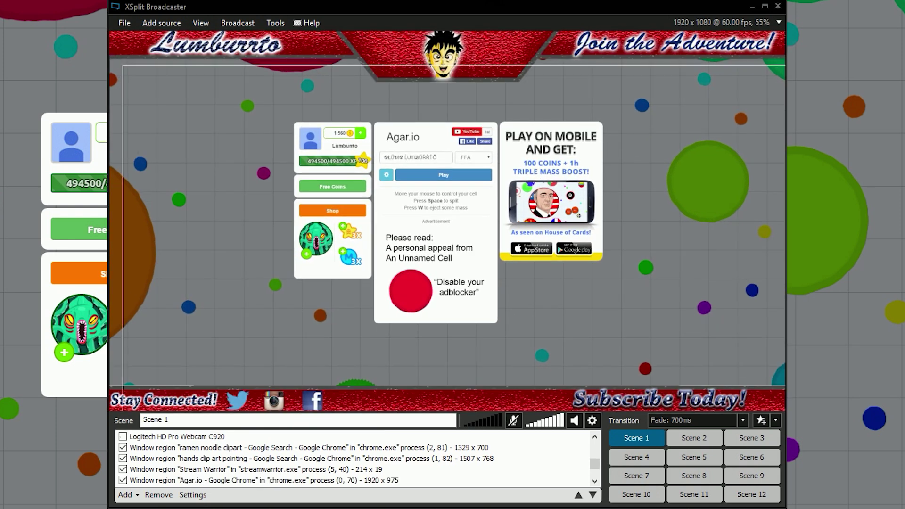
left_click(162, 23)
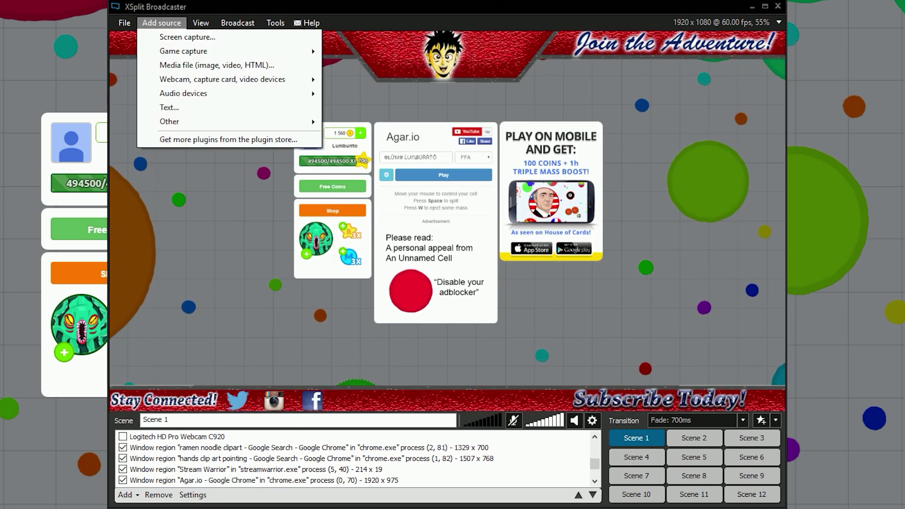
left_click(158, 35)
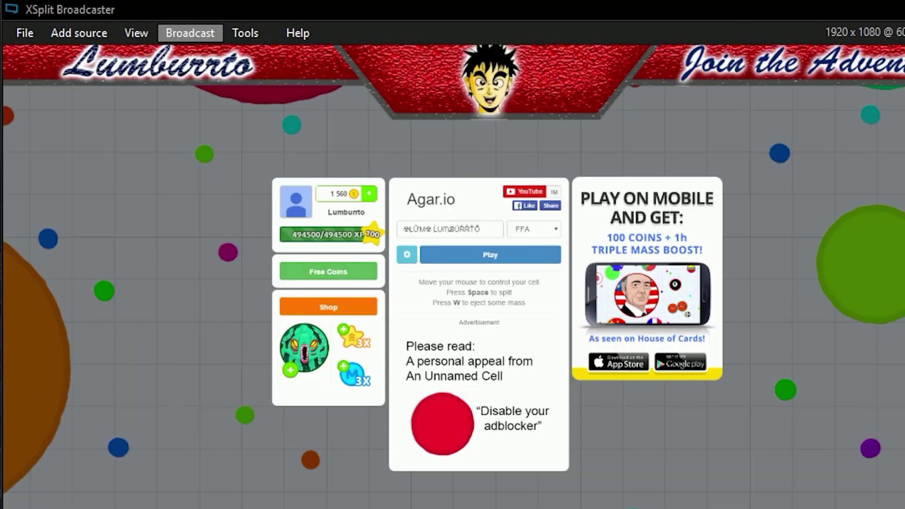
- Add a YouTube Live channel from the Broadcast menu
left_click(238, 22)
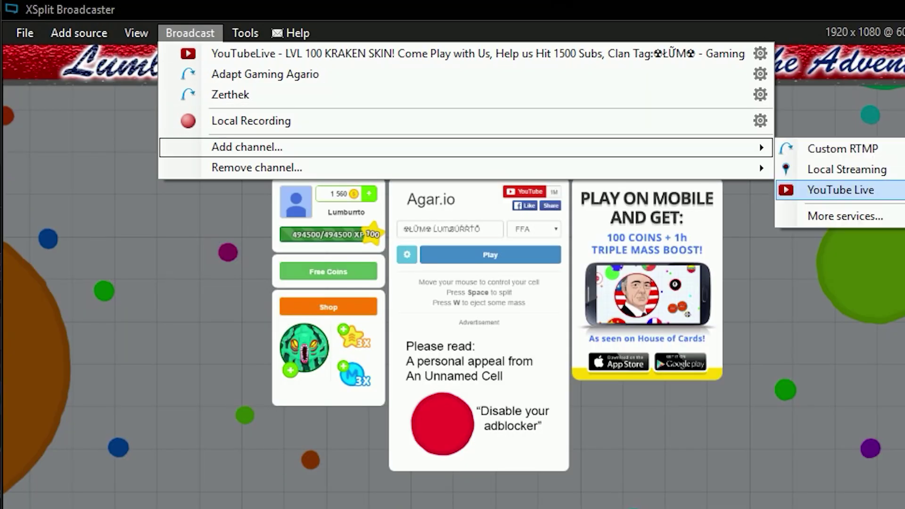
key("Escape")
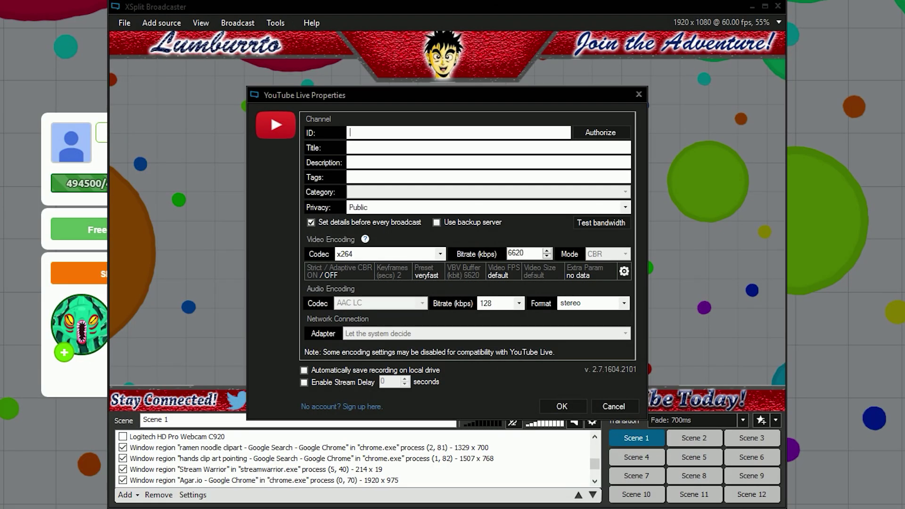
- Cancel the Google authorization and close YouTube Live Properties without adding the channel
left_click(601, 133)
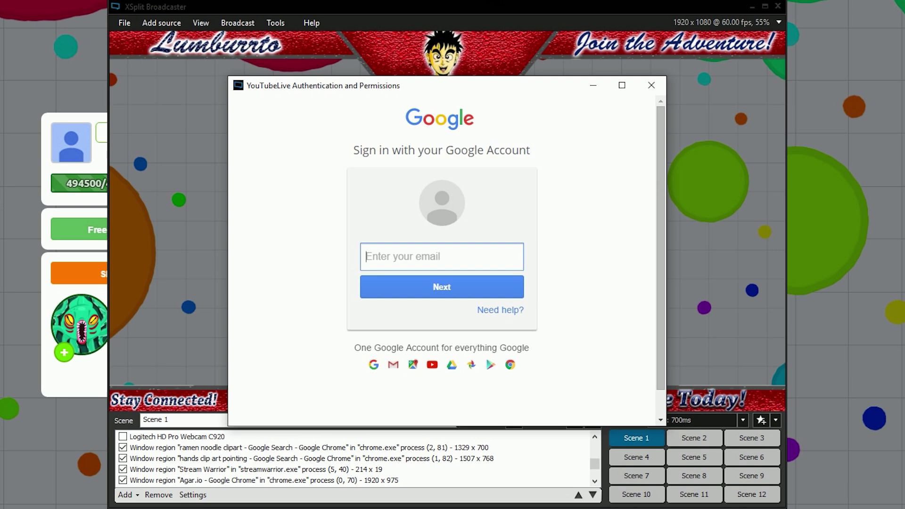
left_click(652, 85)
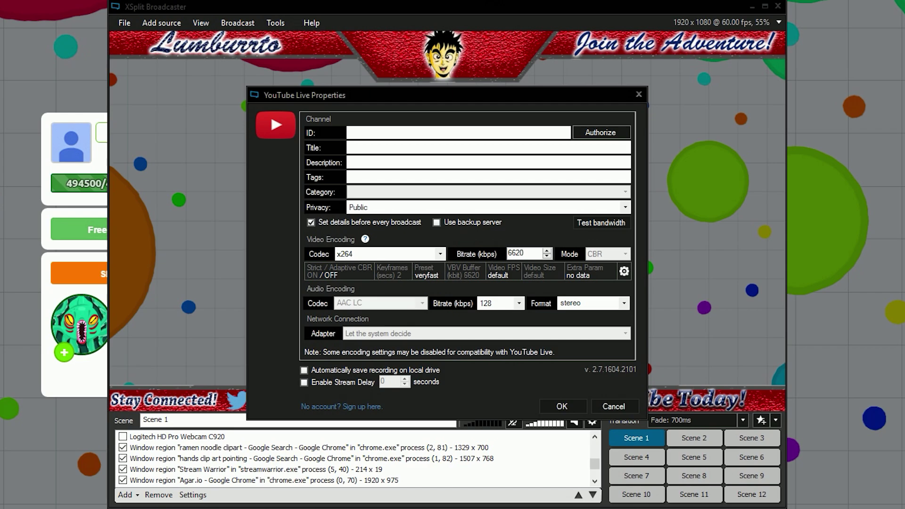
key("Escape")
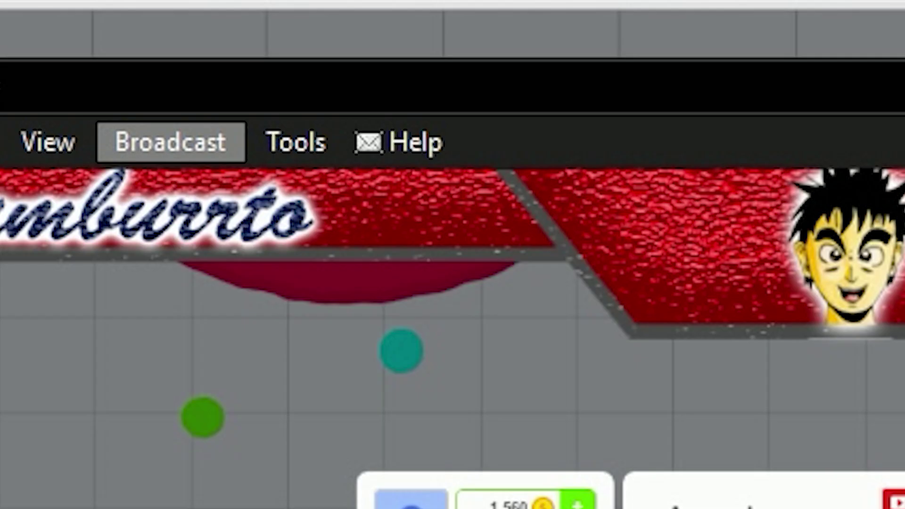
left_click(170, 142)
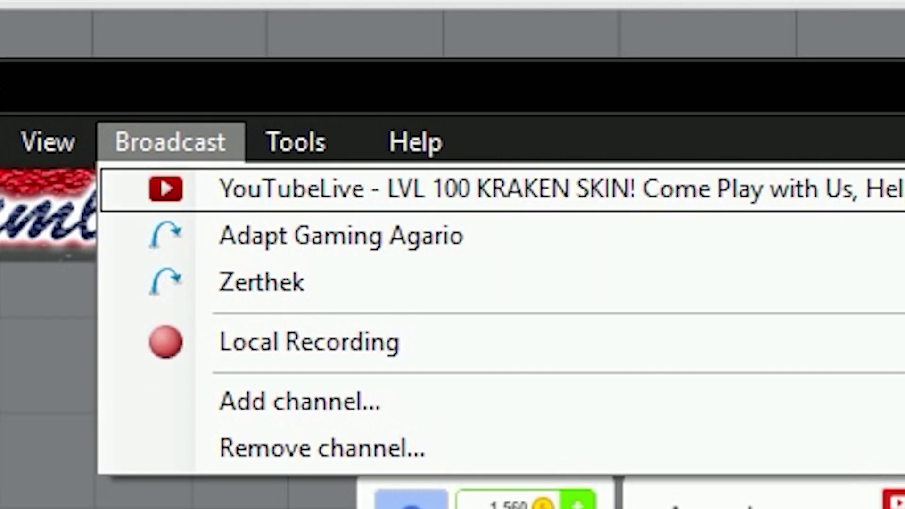
key("Escape")
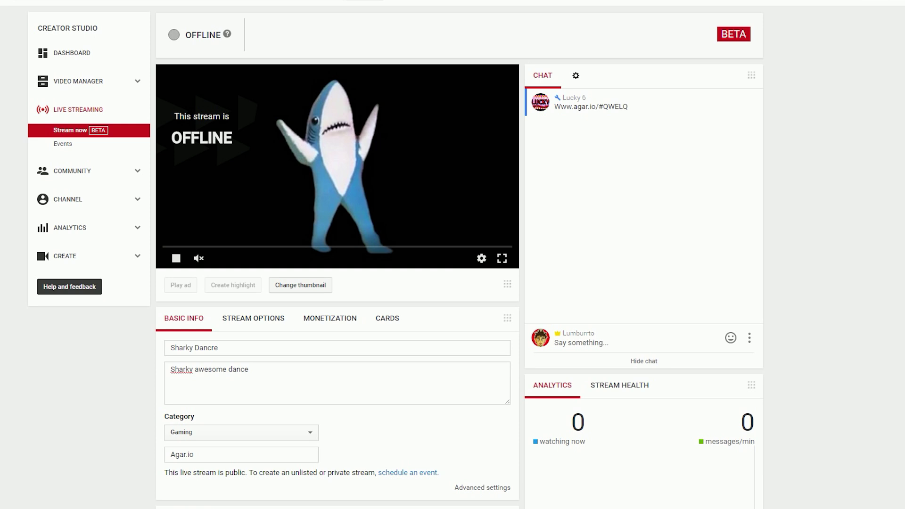